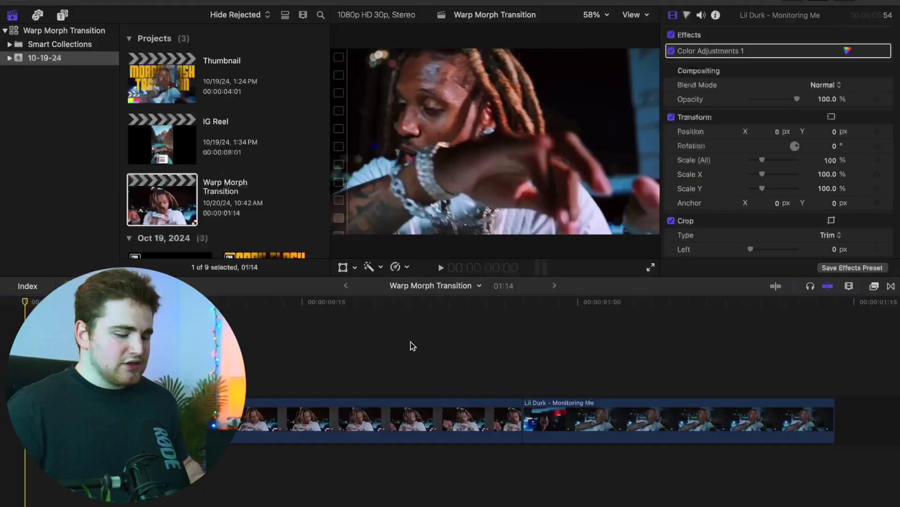
Play the project, then zoom the timeline in and center it on the cut between the two clips
key(space)
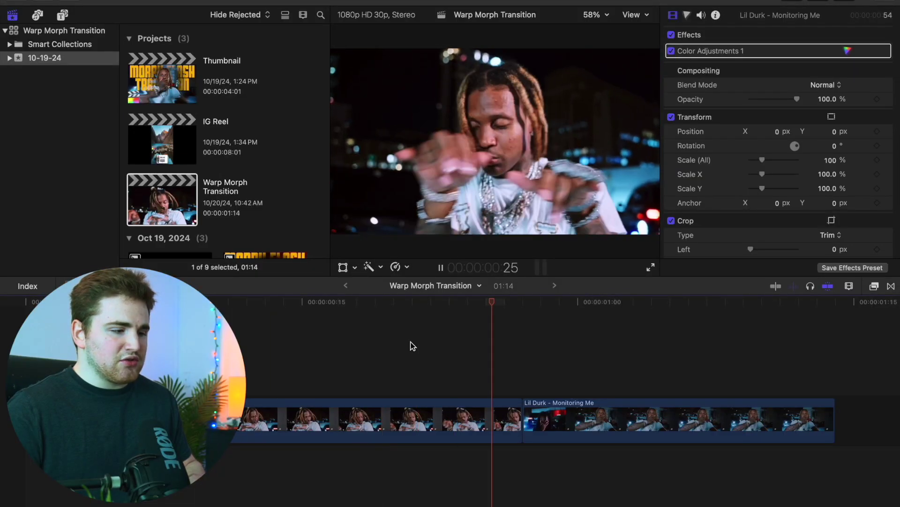
click(478, 350)
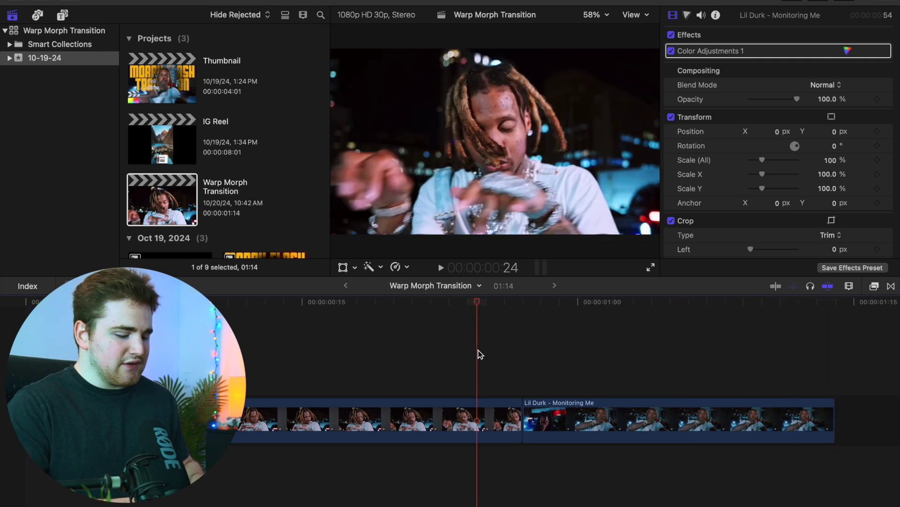
key(super+equal)
scroll(474, 361, right, 5)
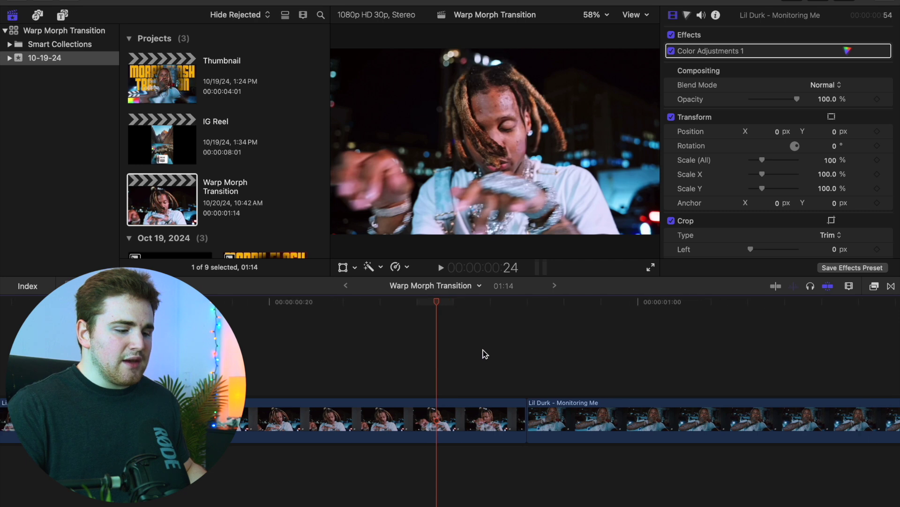
scroll(470, 427, right, 4)
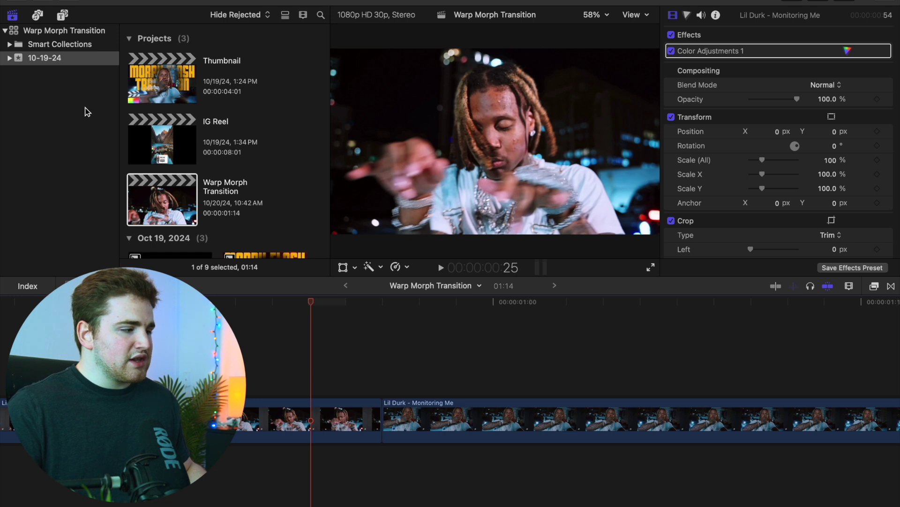
Place an Adjustment Layer above the cut and set its duration to 6 frames
click(61, 16)
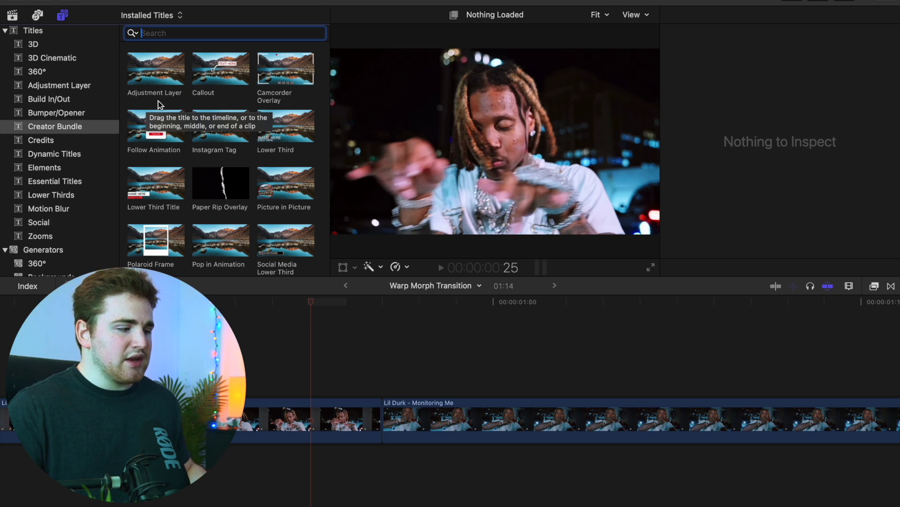
drag(151, 81, 211, 387)
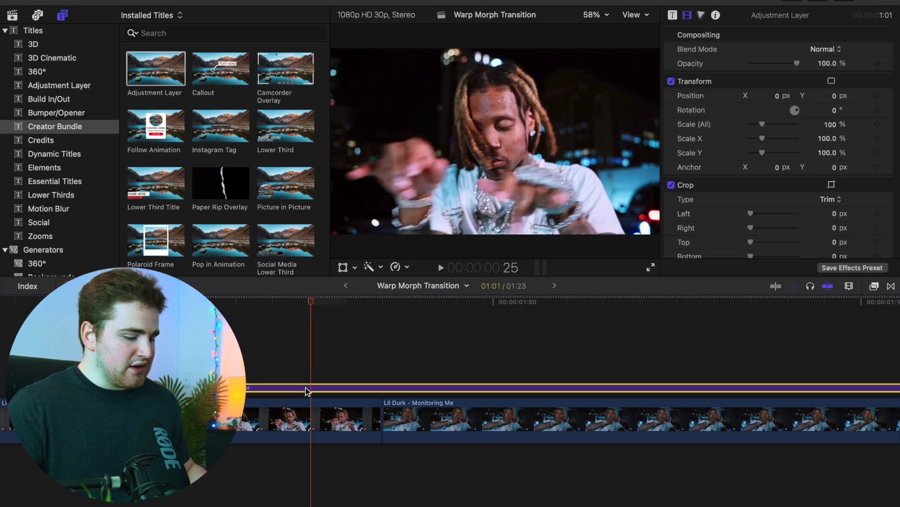
key(ctrl+d)
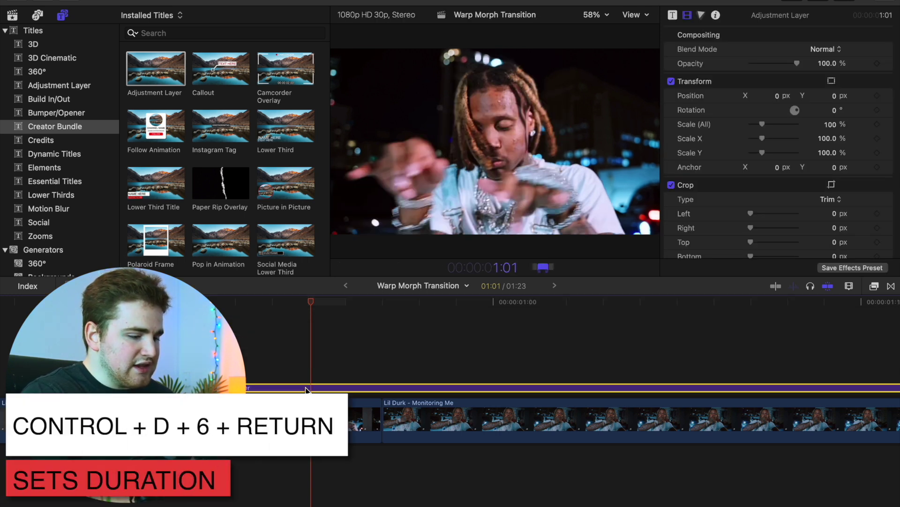
key(Return)
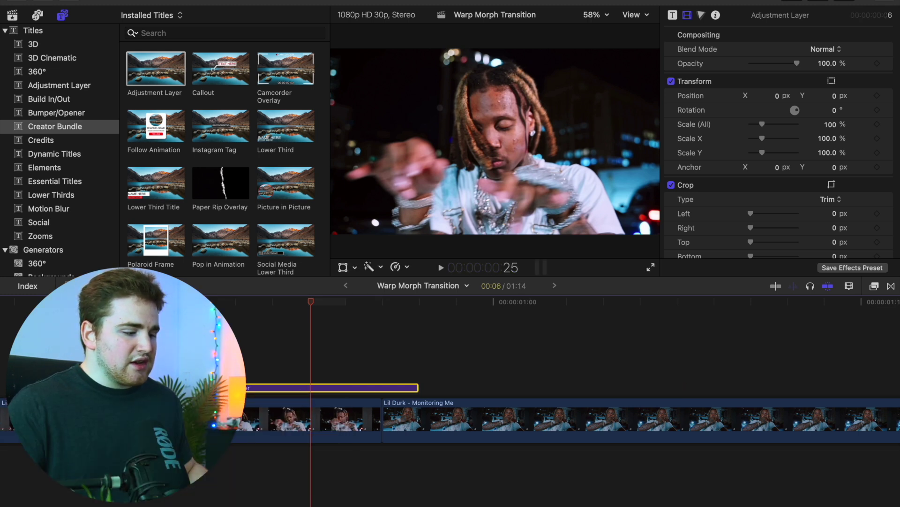
Add a marker to the adjustment layer and drag it to sit centered over the cut
click(200, 356)
click(329, 387)
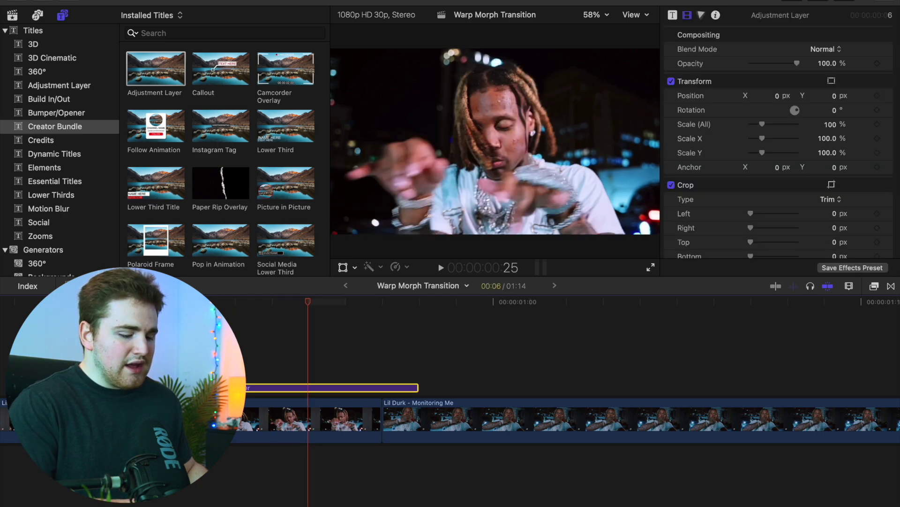
key(m)
drag(260, 391, 335, 389)
Search the effects for 'under' and drop Underwater onto the adjustment layer
click(342, 373)
click(348, 387)
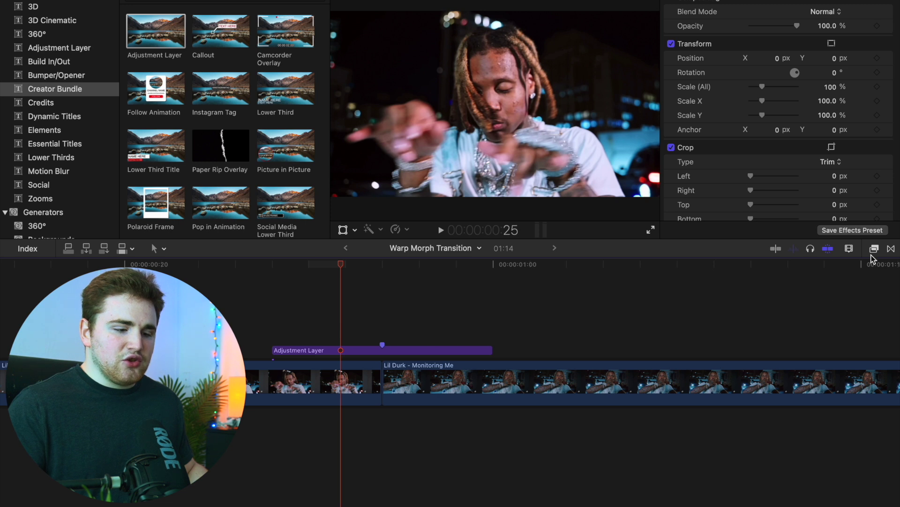
click(875, 250)
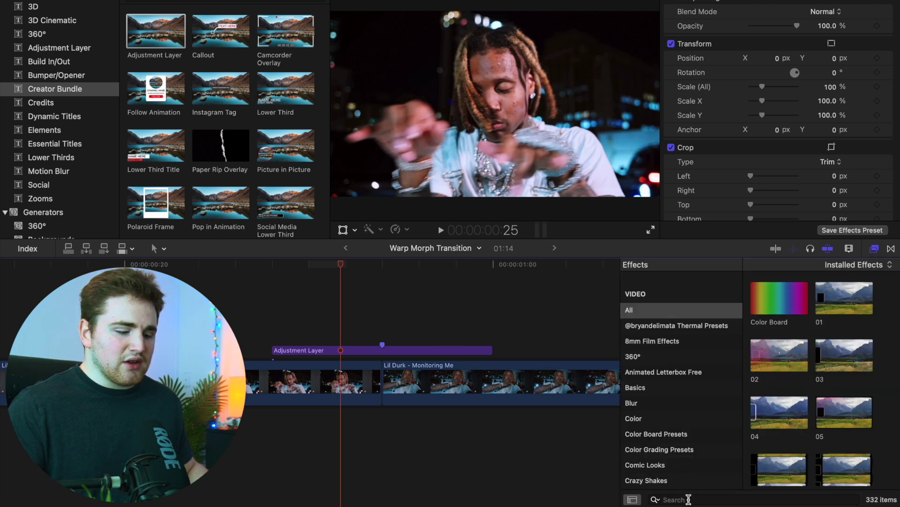
click(687, 499)
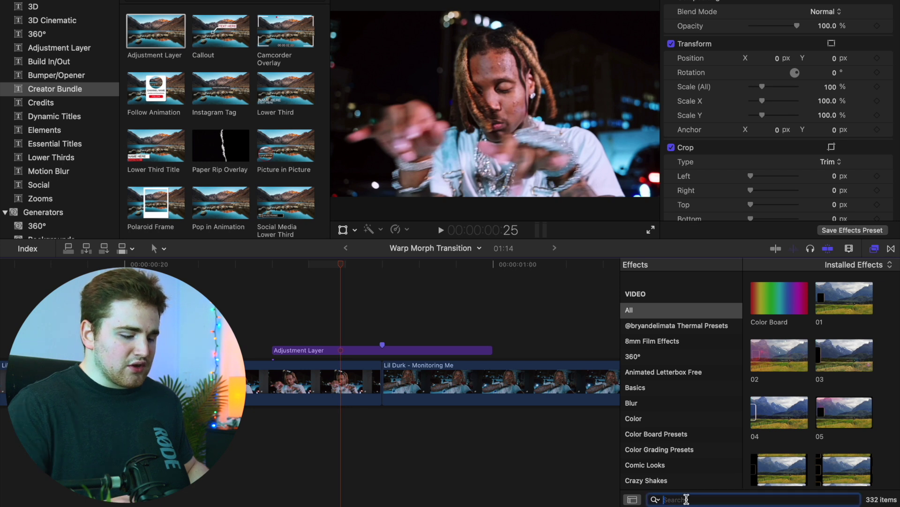
text(under)
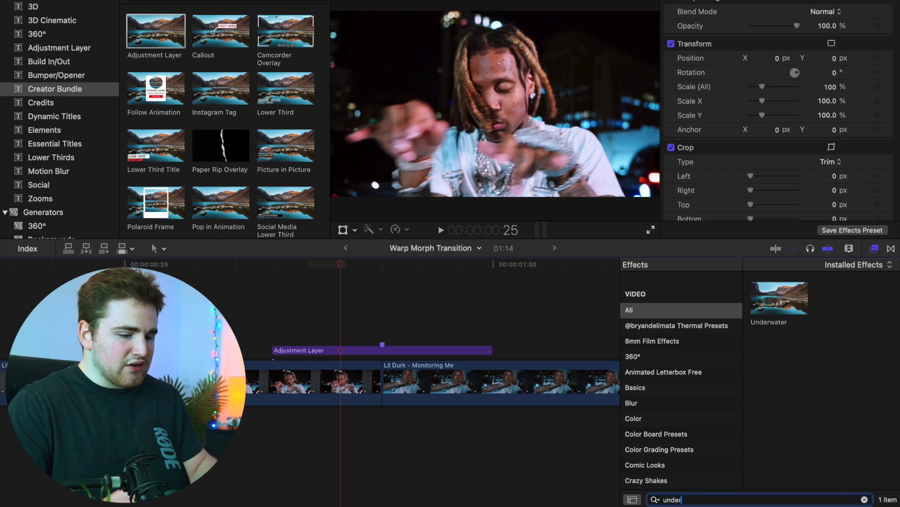
drag(778, 311, 454, 356)
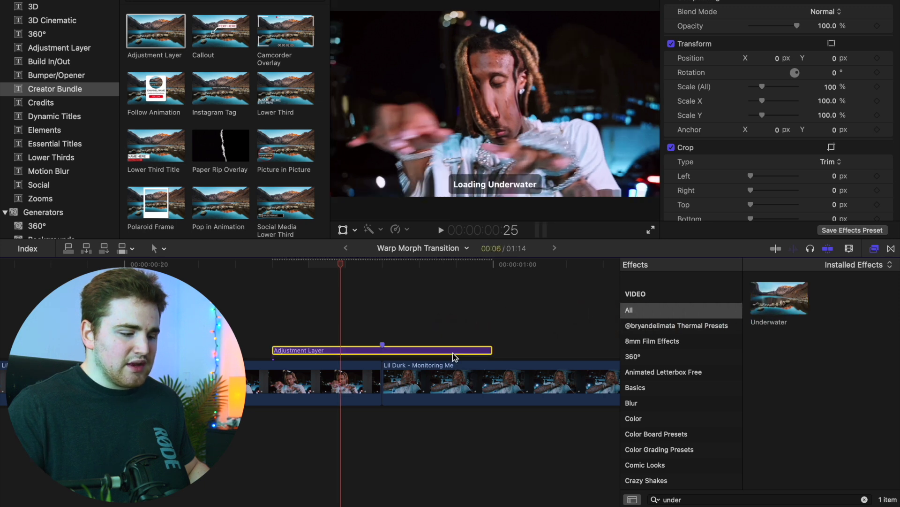
Just after the cut, lower the Underwater Size to 1.74 and Speed to 25.07
click(864, 499)
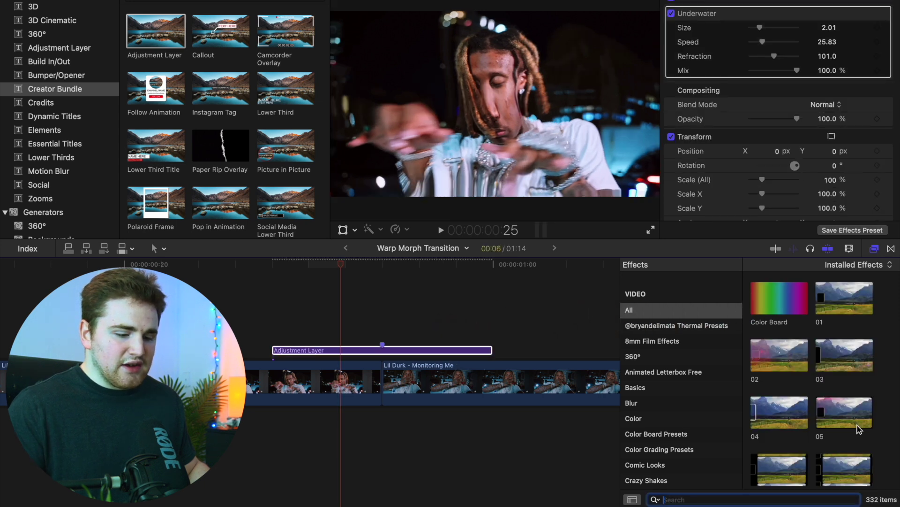
click(874, 250)
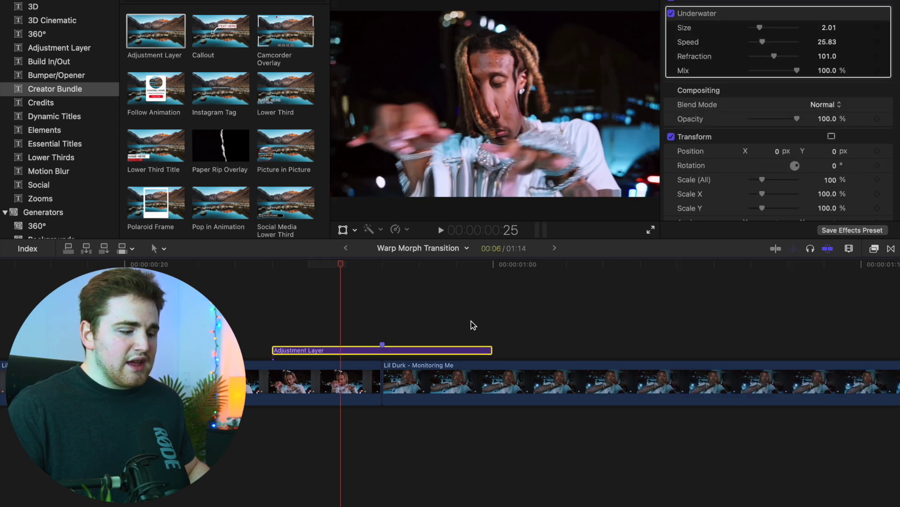
click(382, 327)
click(405, 350)
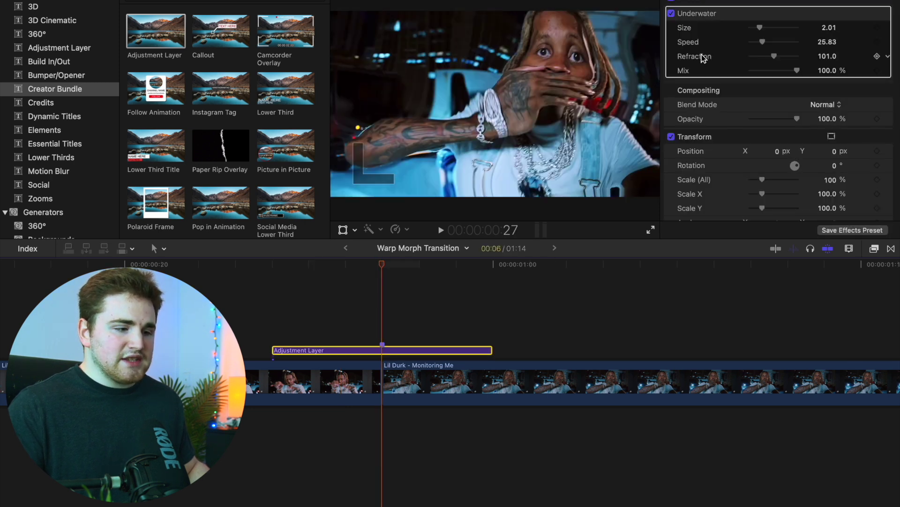
drag(760, 29, 768, 46)
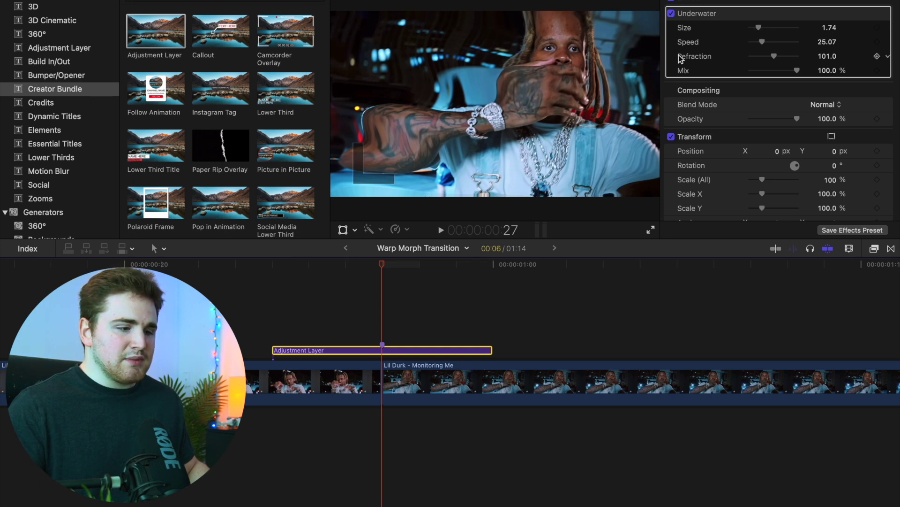
click(275, 322)
At the adjustment layer's start, keyframe Underwater Refraction at 0
click(298, 355)
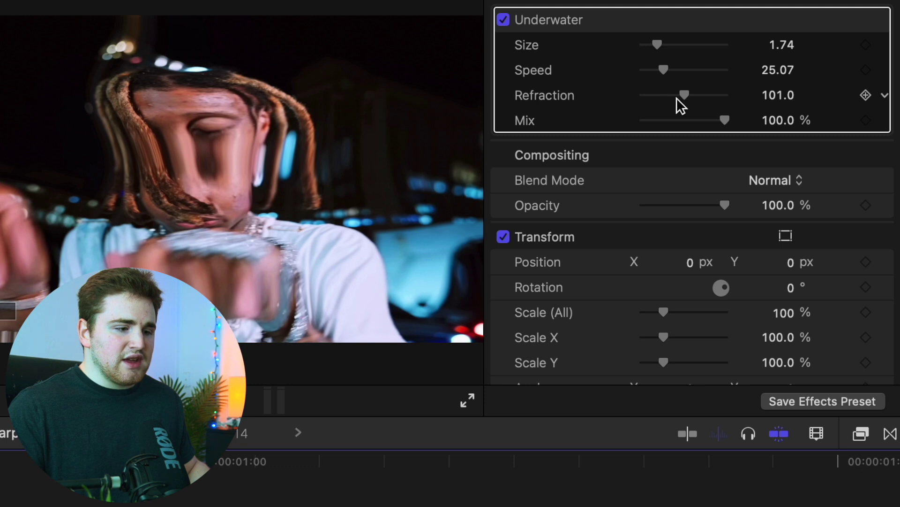
drag(684, 97, 583, 100)
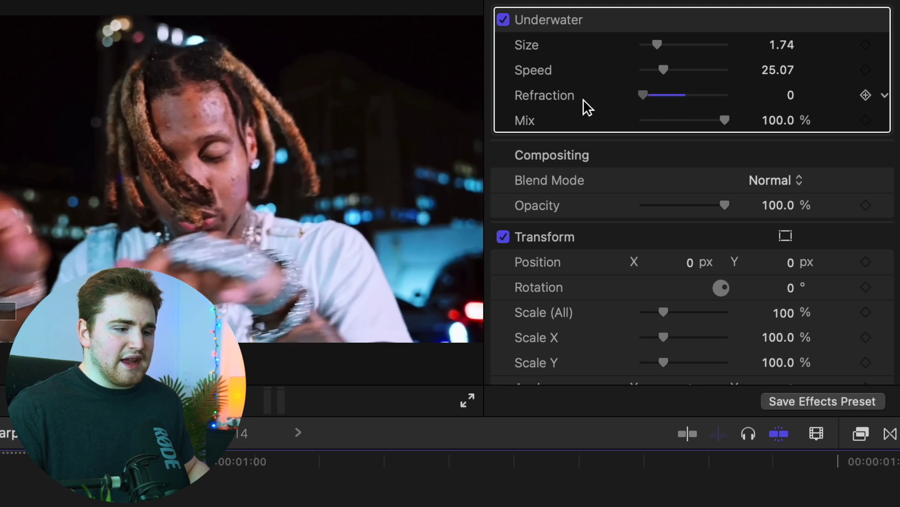
click(867, 96)
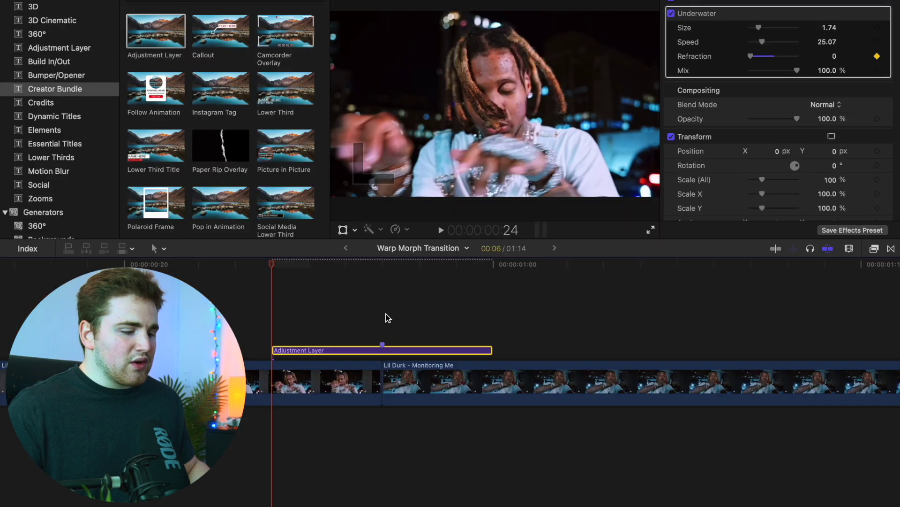
At the cut, keyframe Underwater Refraction at 100
click(386, 315)
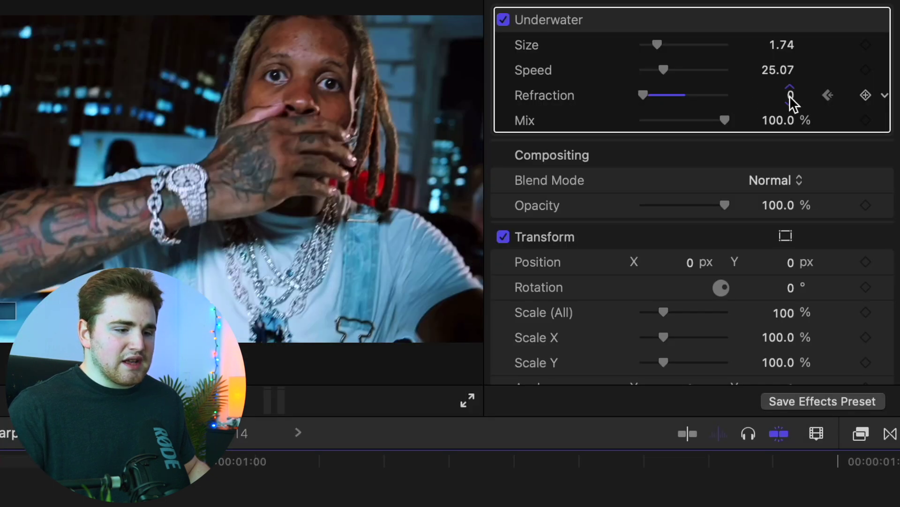
click(791, 97)
text(100)
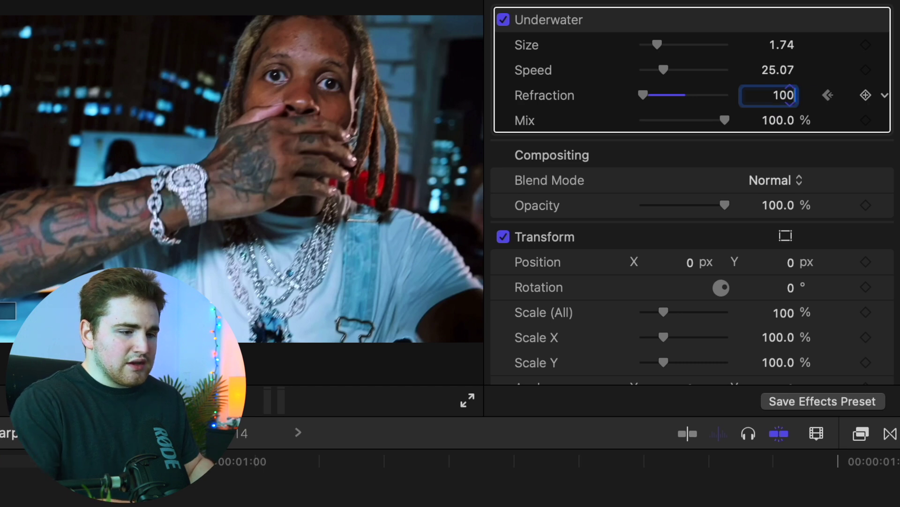
key(Return)
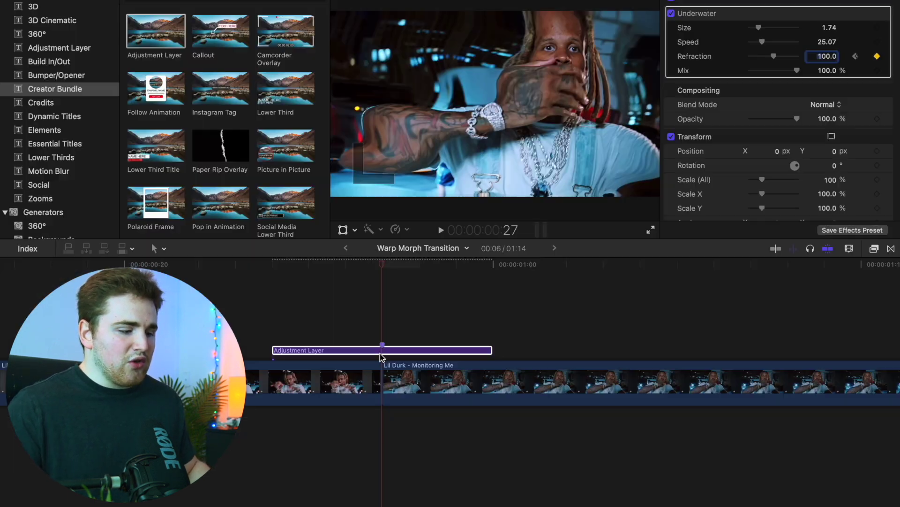
click(385, 353)
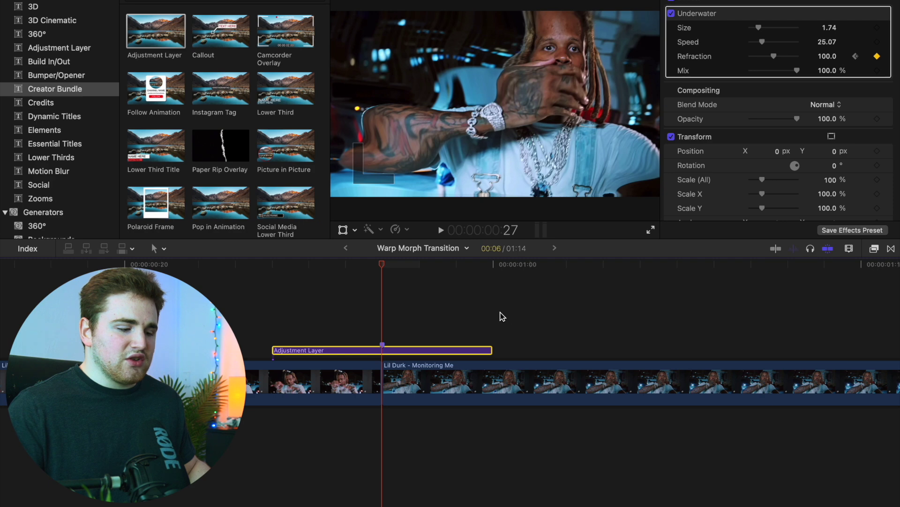
Keyframe Underwater Refraction back to 0 at the adjustment layer's end
click(490, 323)
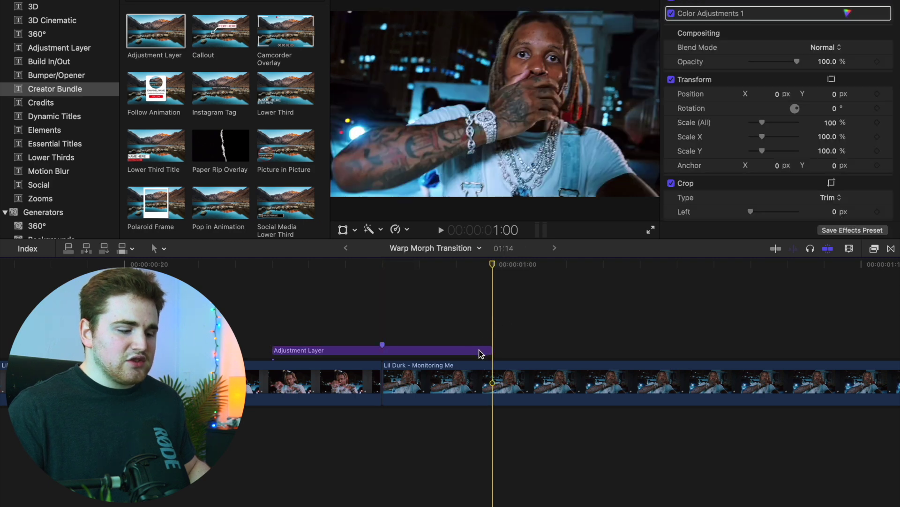
click(484, 350)
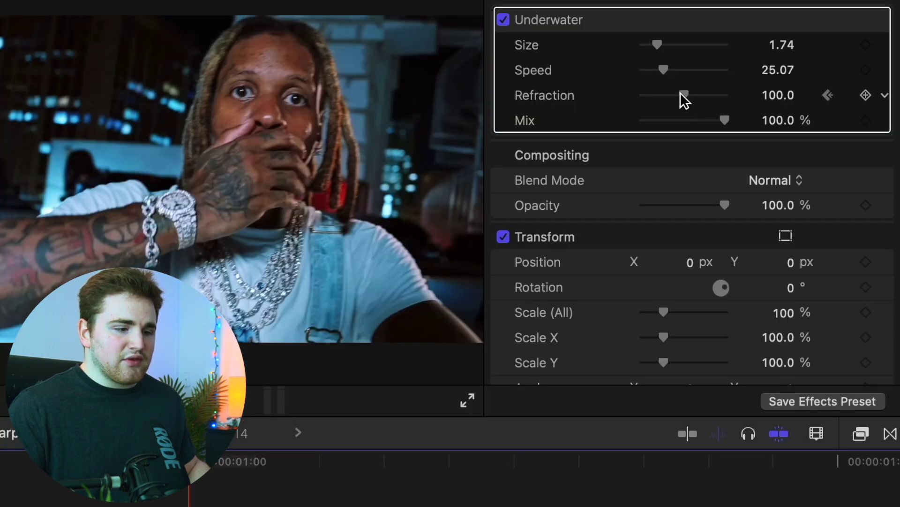
drag(681, 92, 575, 100)
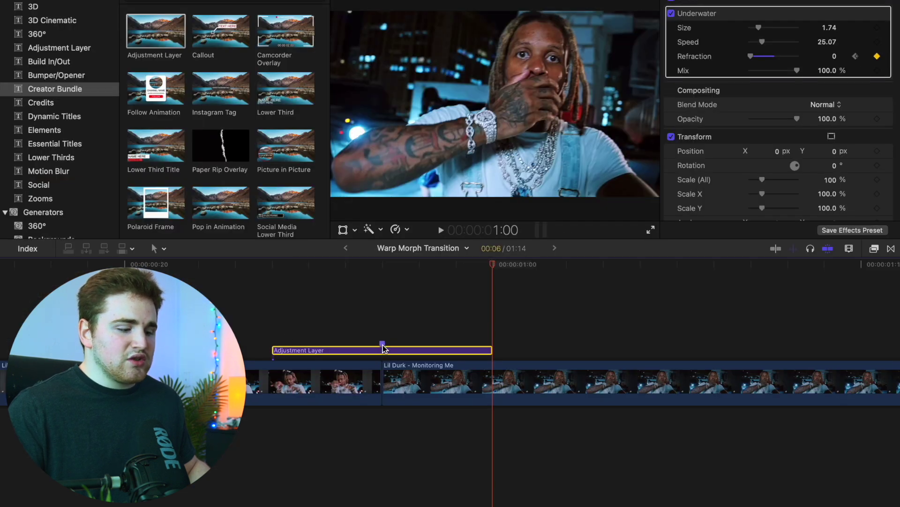
Preview the warp transition from just before it, then return to the cut
click(180, 305)
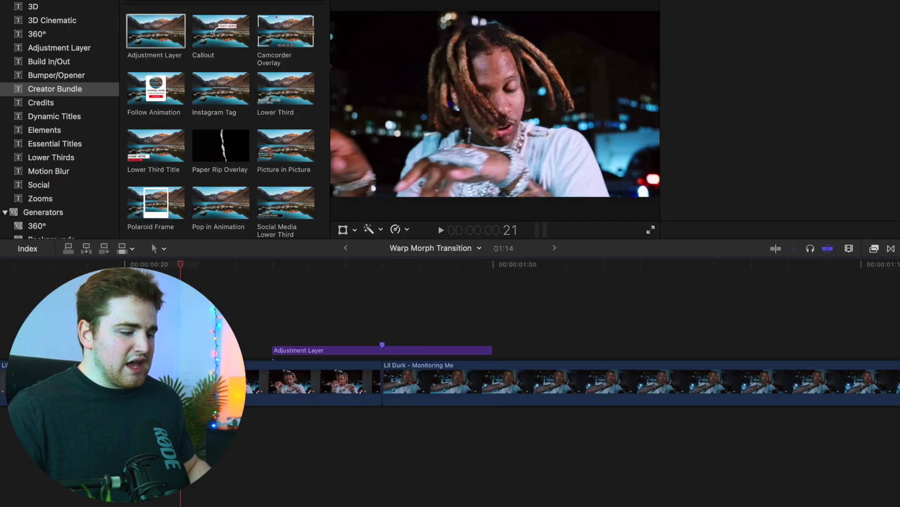
key(space)
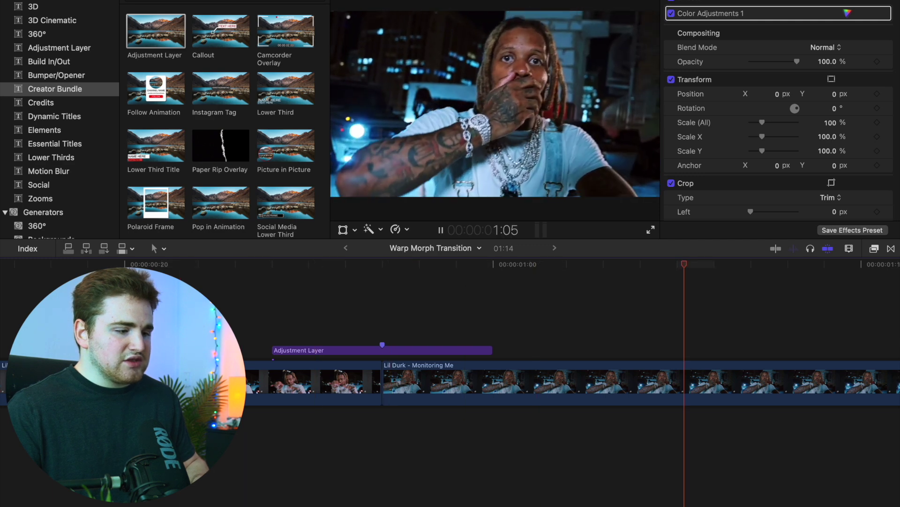
key(space)
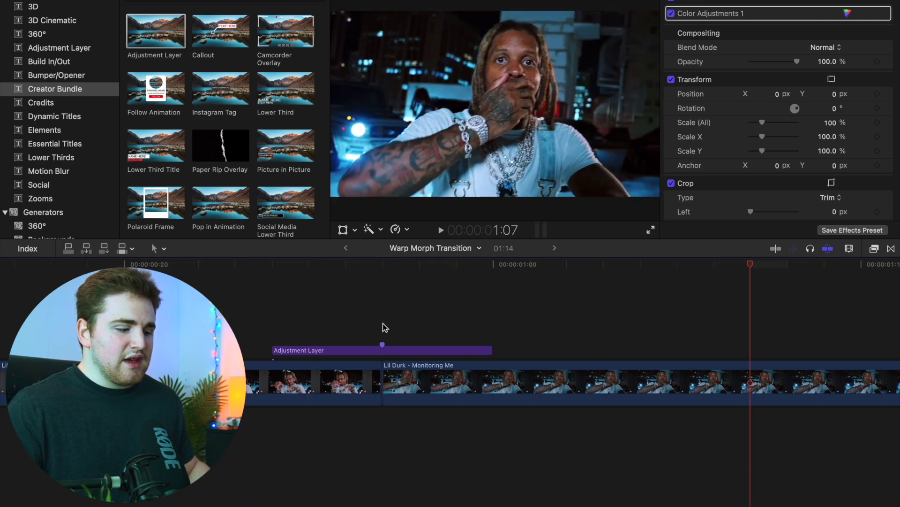
click(382, 325)
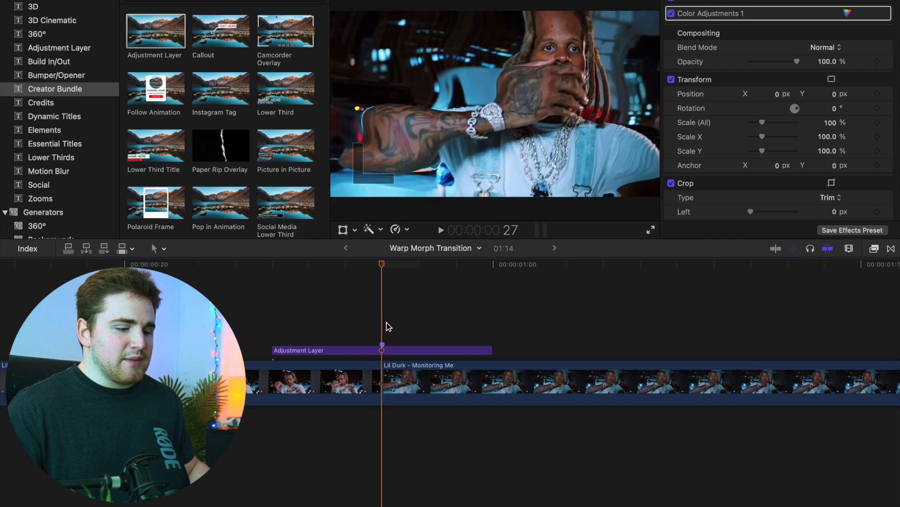
Apply the Directional blur from the Blur effects to the adjustment layer
click(874, 249)
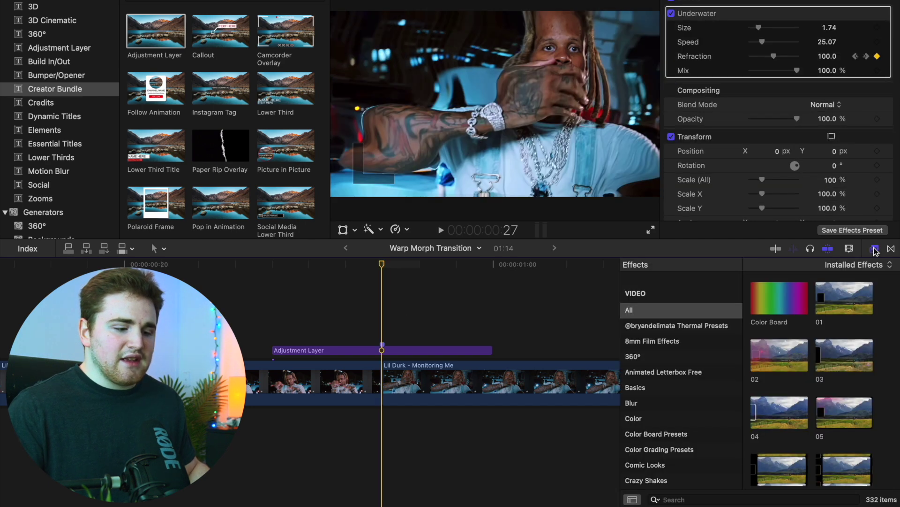
click(635, 404)
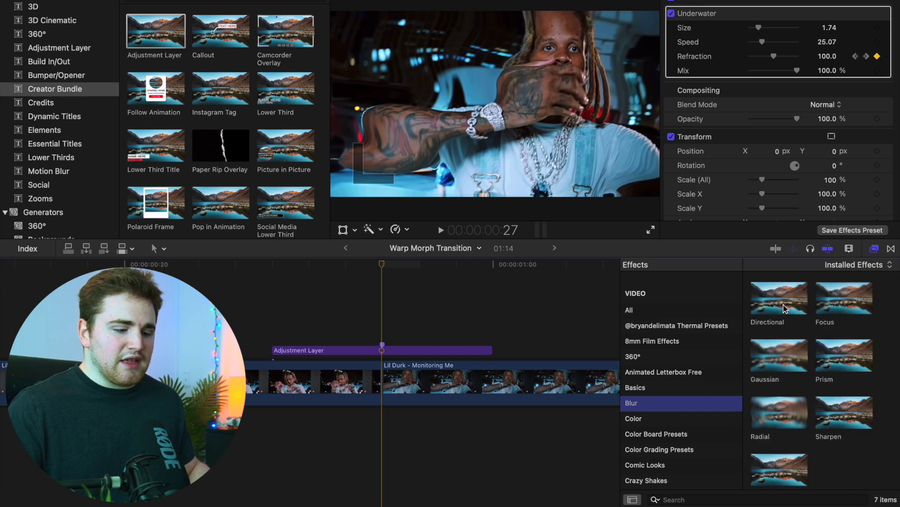
drag(785, 310, 446, 347)
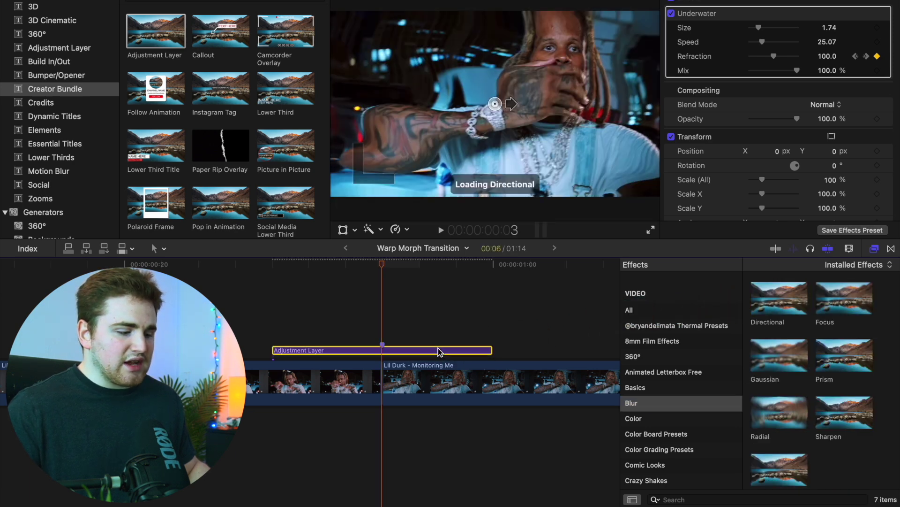
click(873, 251)
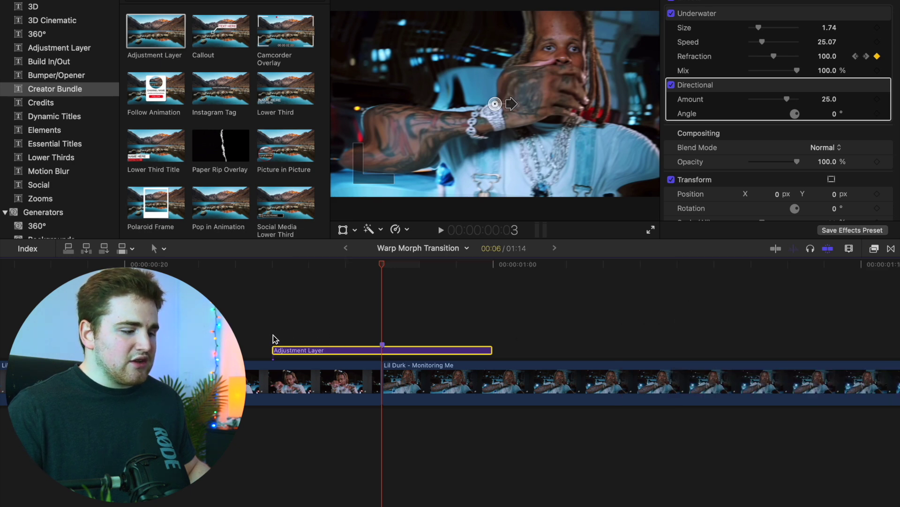
Keyframe the Directional blur Amount at 0 at the layer's start and 150 at the cut
click(273, 339)
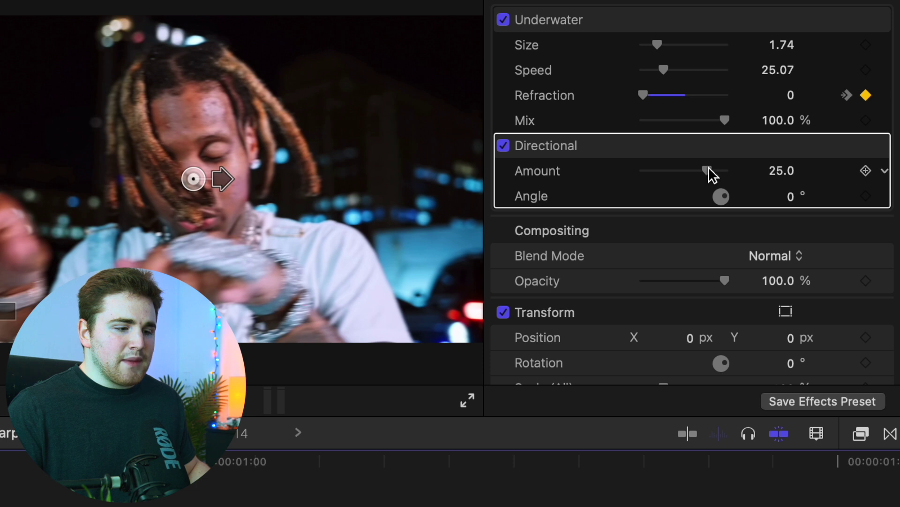
drag(787, 100, 720, 103)
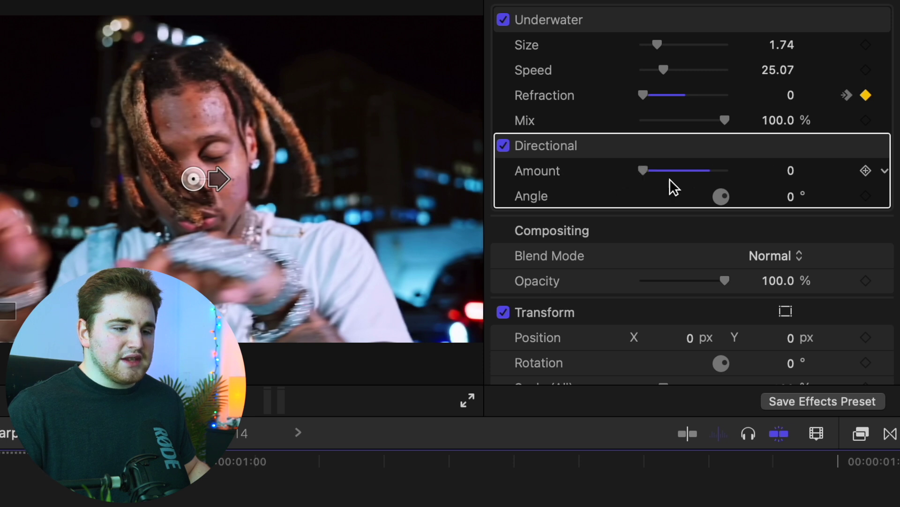
click(866, 170)
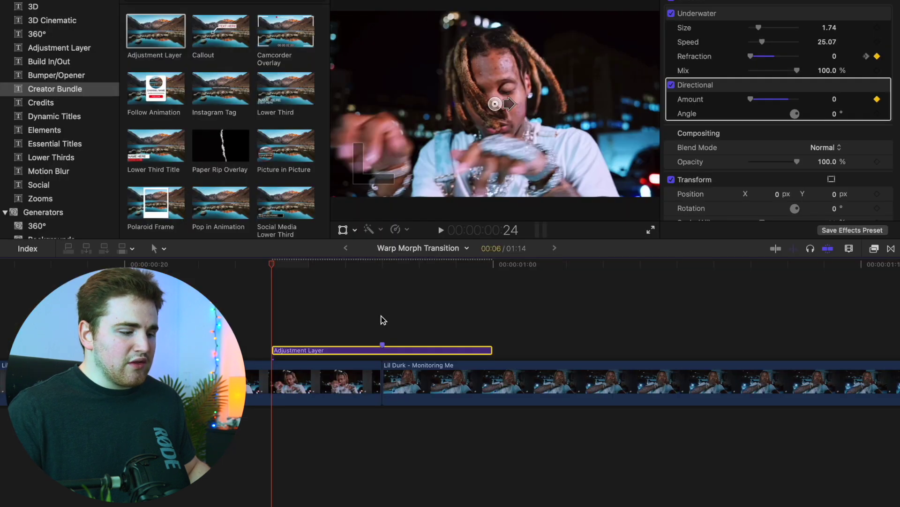
click(382, 328)
click(387, 350)
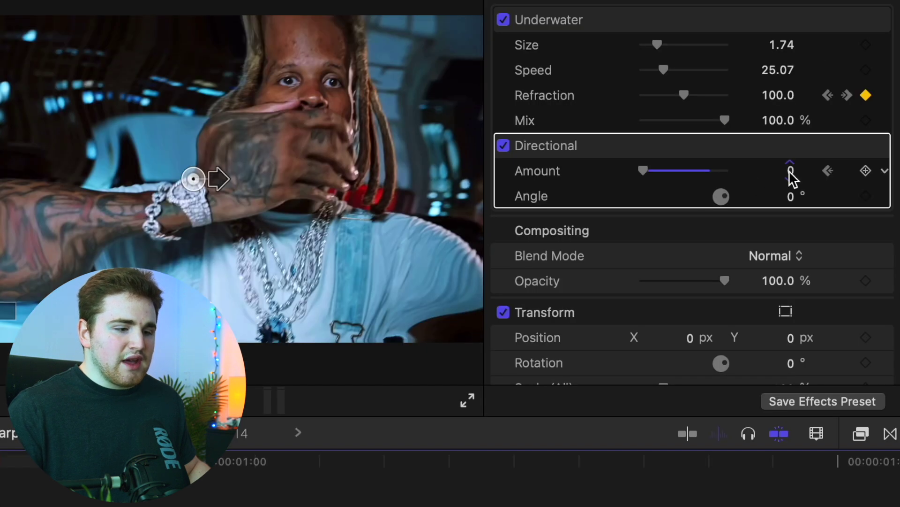
click(790, 173)
text(150)
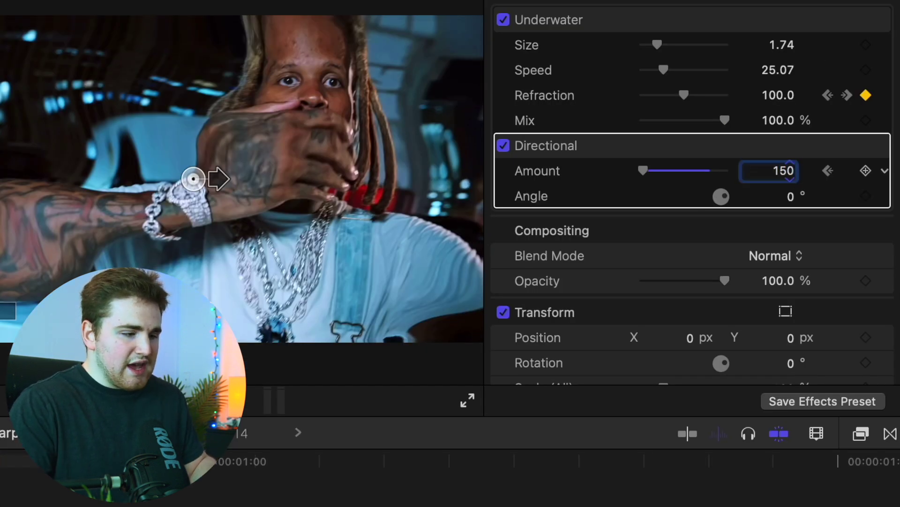
key(Return)
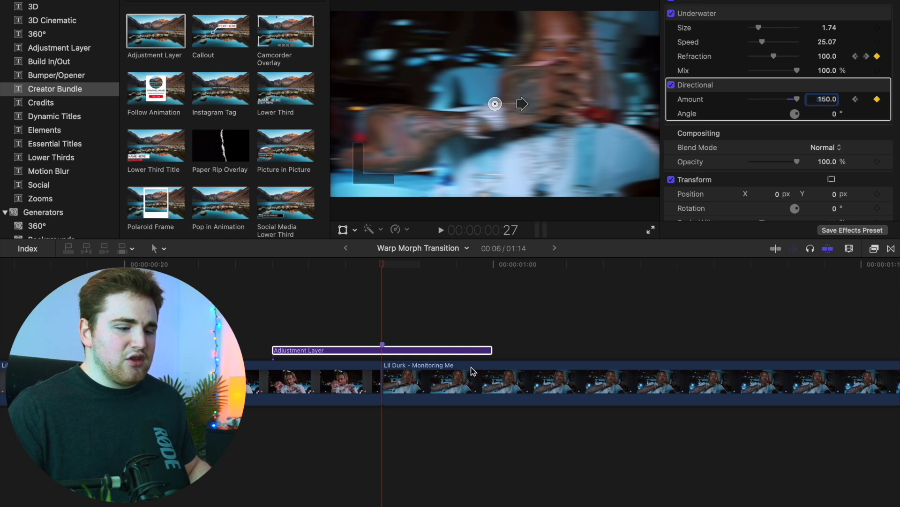
Bring the Directional blur Amount back down to 0 at the adjustment layer's end
click(493, 341)
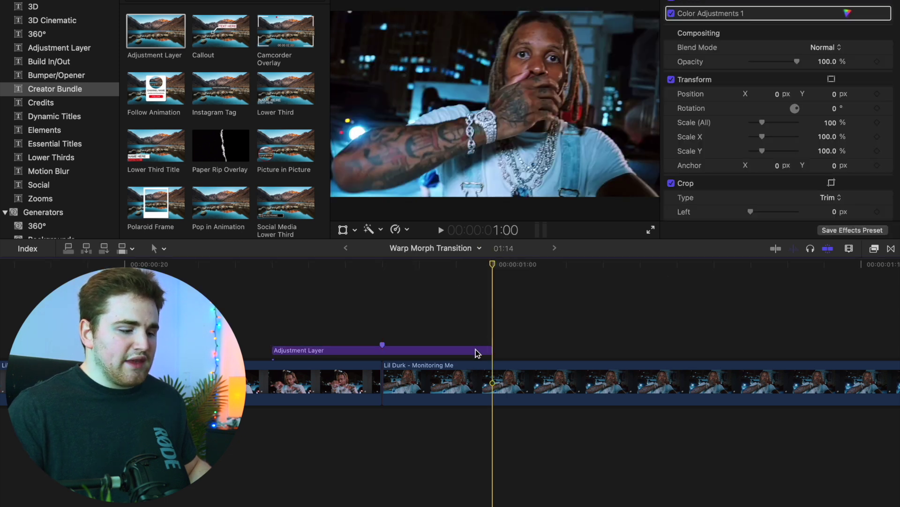
click(478, 350)
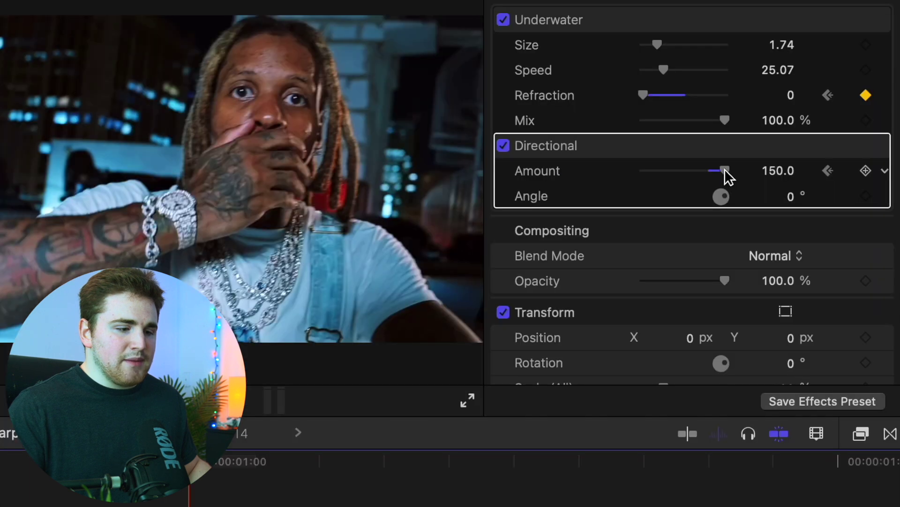
drag(796, 99, 752, 99)
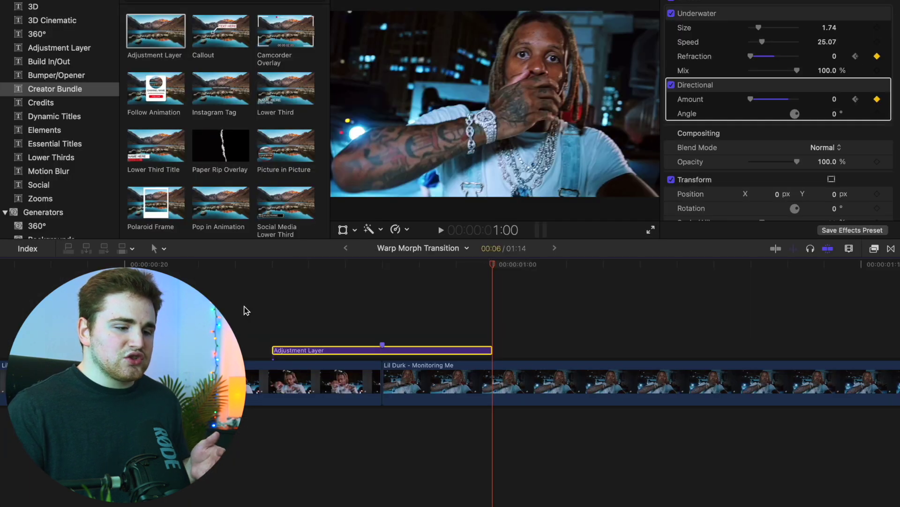
Play the transition from just before it, then return to the adjustment layer's start
click(133, 305)
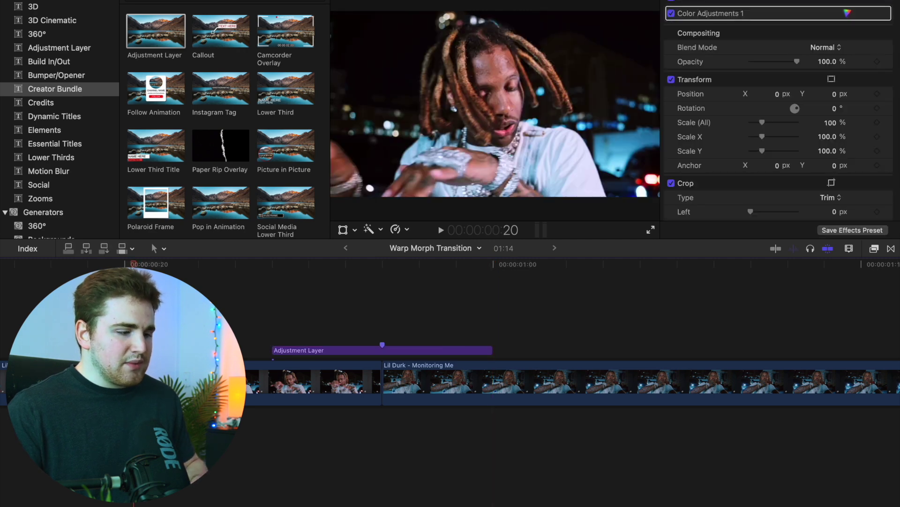
key(space)
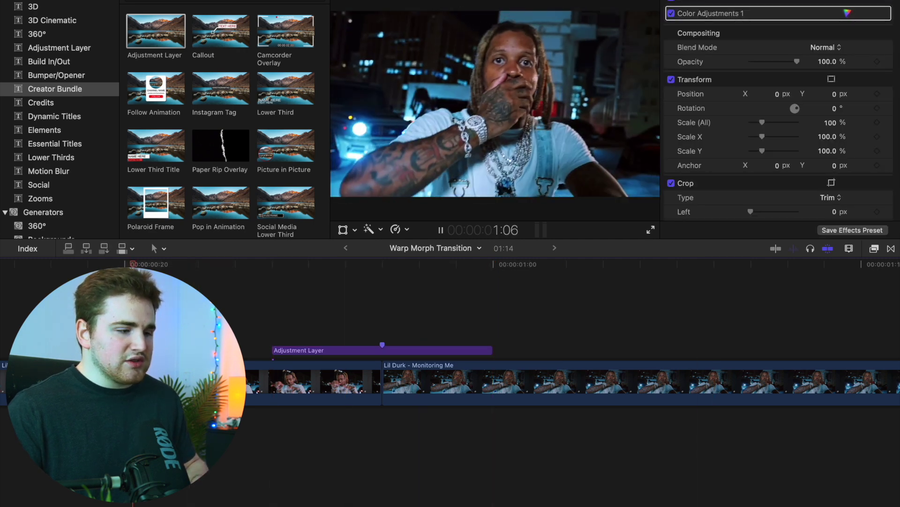
key(space)
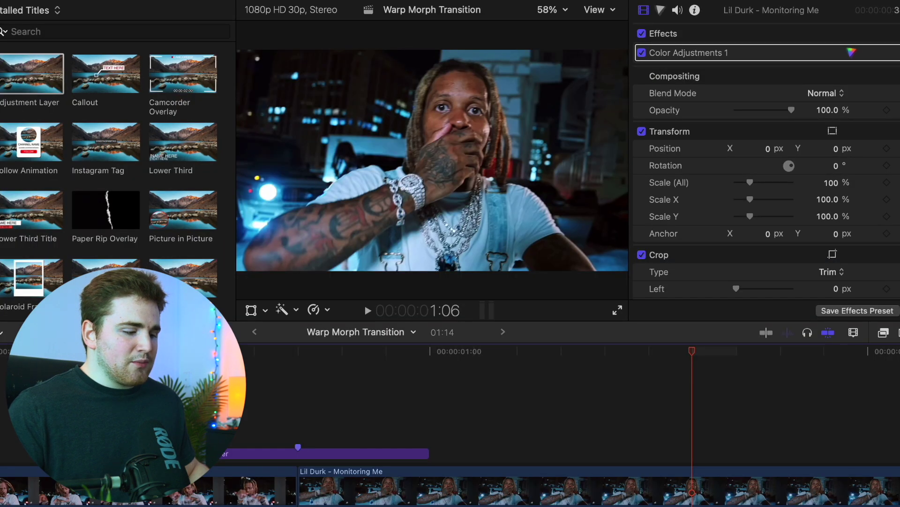
click(168, 453)
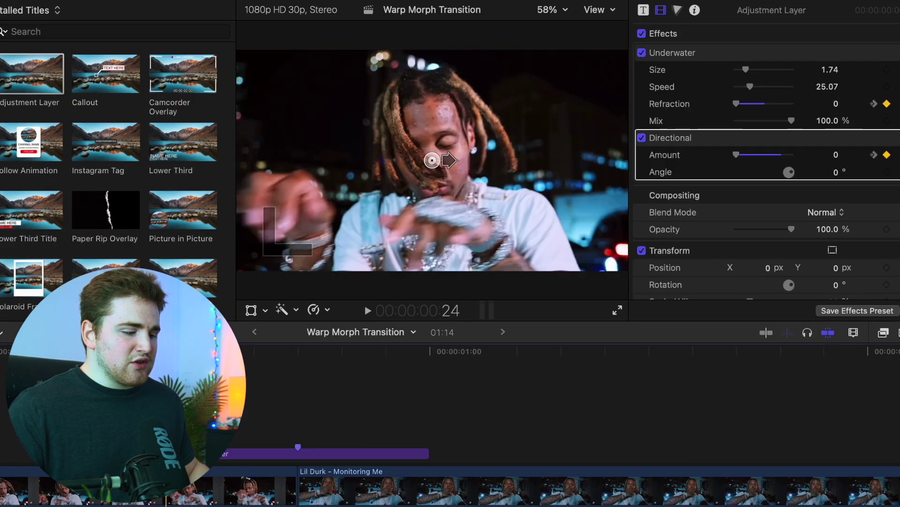
Add a Color Board to the adjustment layer and keyframe it at the layer's start
click(677, 13)
click(678, 33)
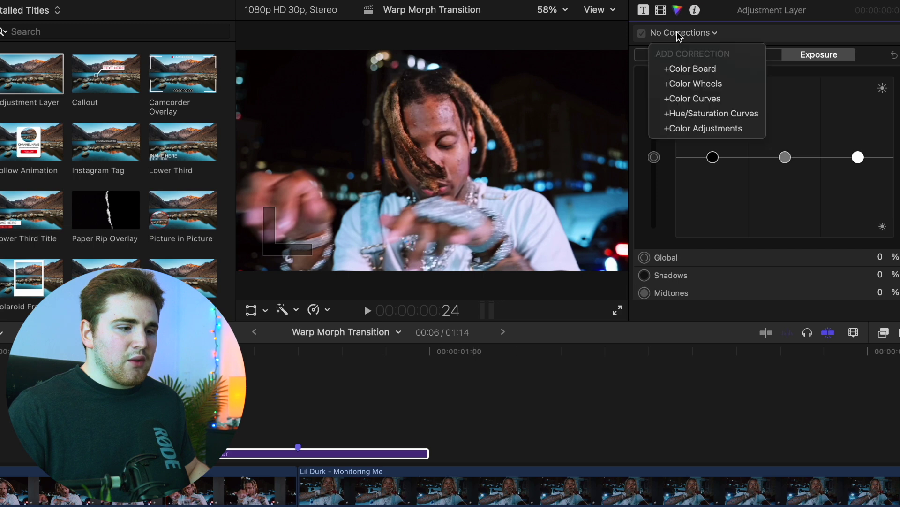
click(686, 69)
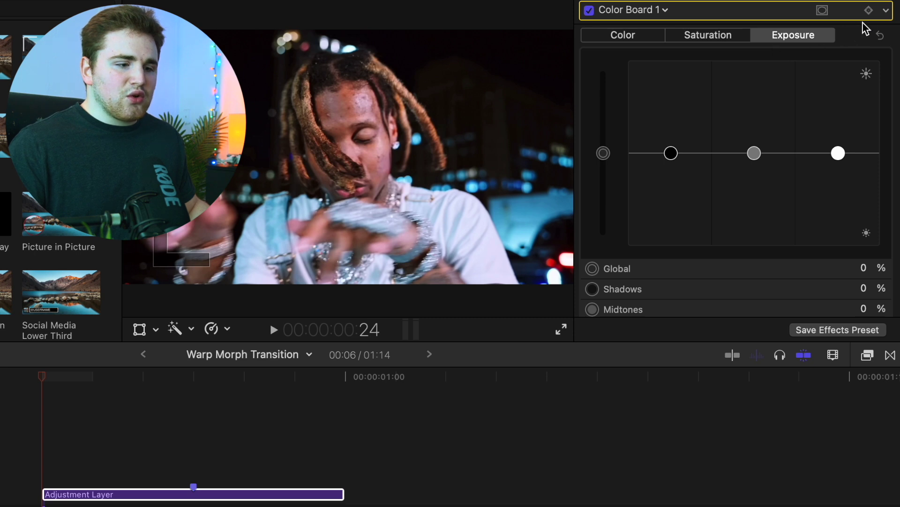
click(868, 11)
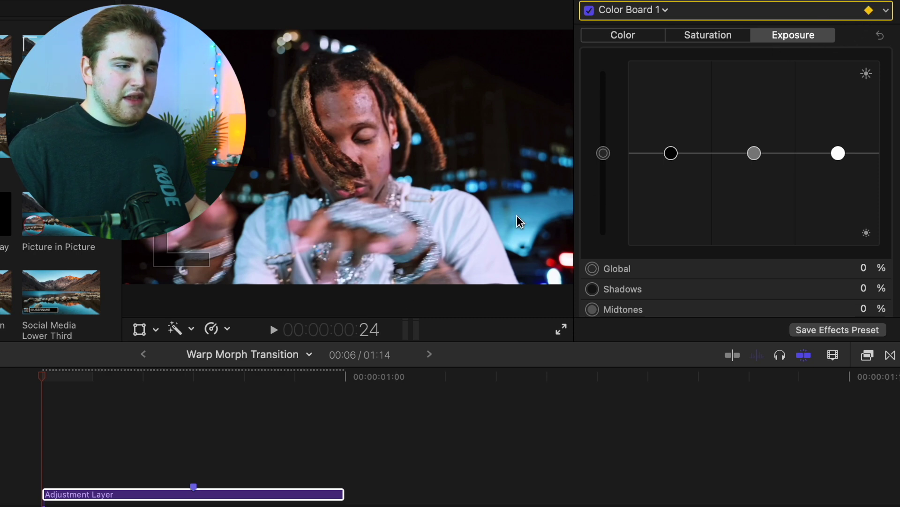
At the cut, raise Color Board Exposure Highlights to 89% and Global to 9%
click(194, 450)
click(218, 499)
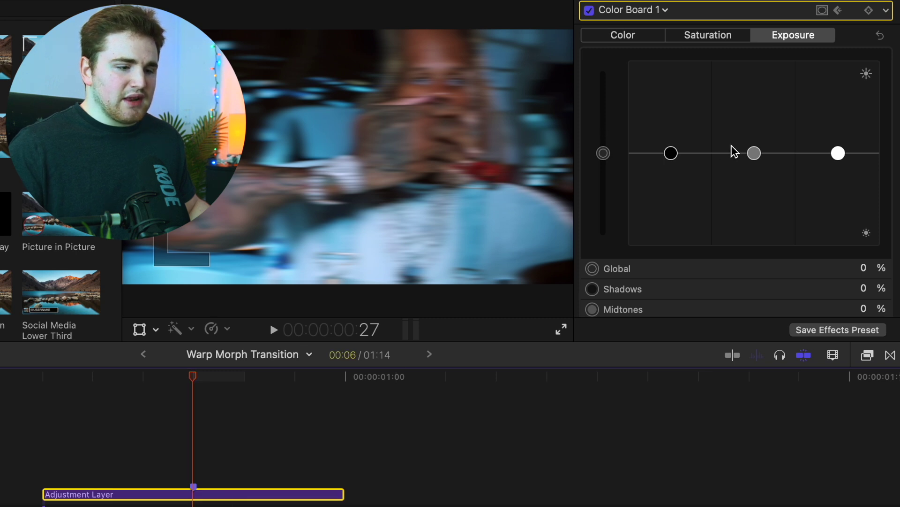
drag(838, 153, 838, 71)
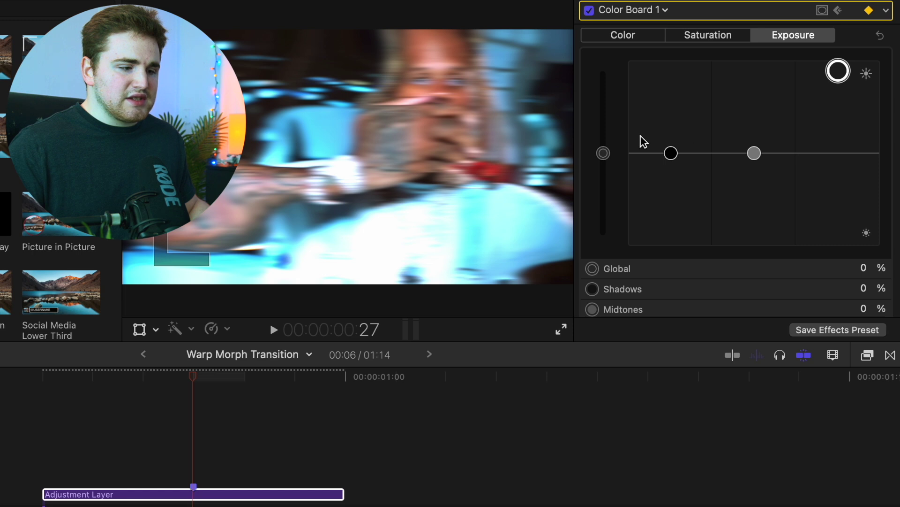
scroll(649, 188, down, 2)
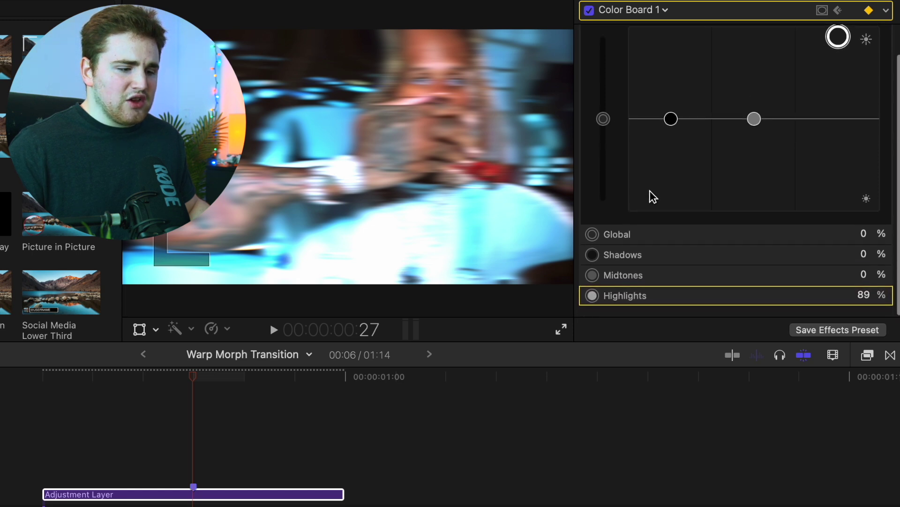
scroll(631, 277, up, 2)
drag(604, 152, 604, 144)
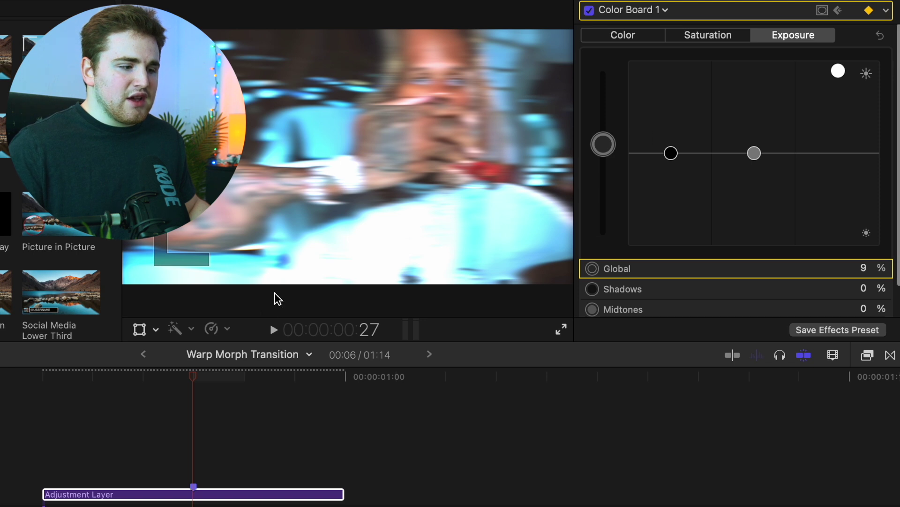
click(341, 465)
click(331, 495)
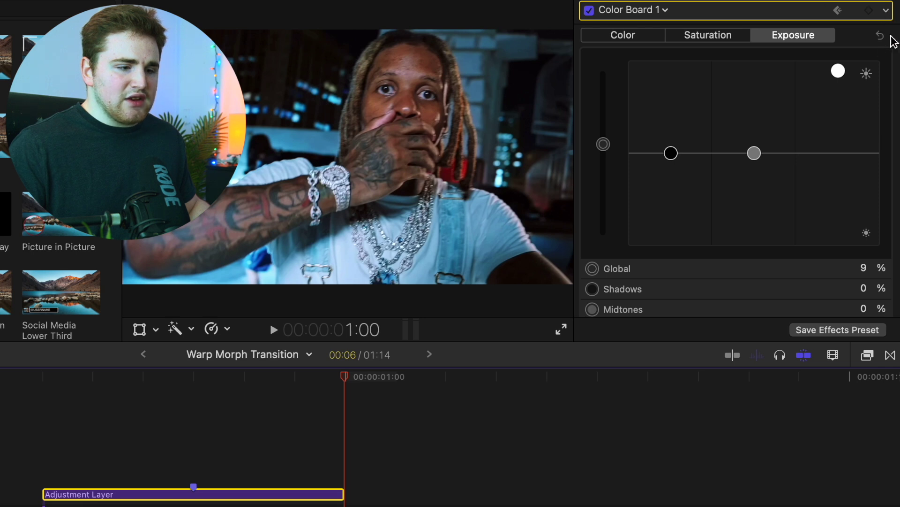
Reset the Color Board exposure to 0% at the layer's end and play back the flash
click(879, 35)
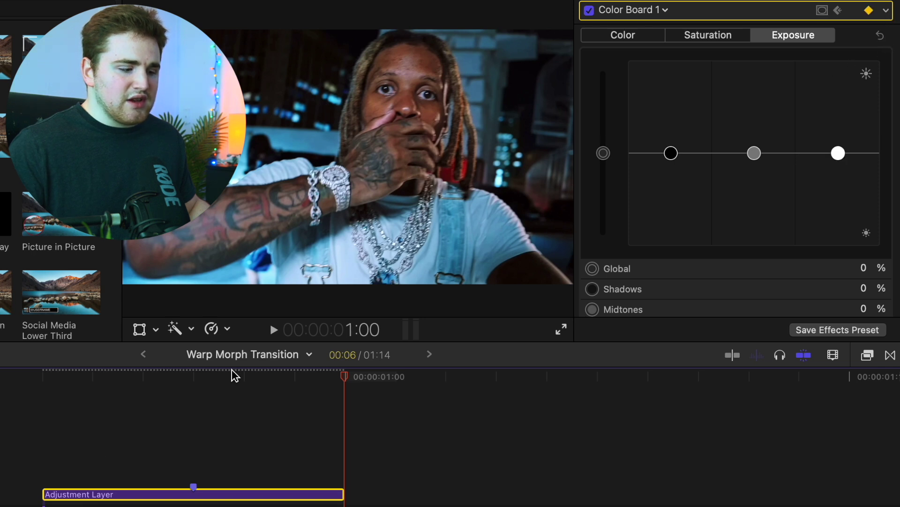
click(46, 462)
click(76, 493)
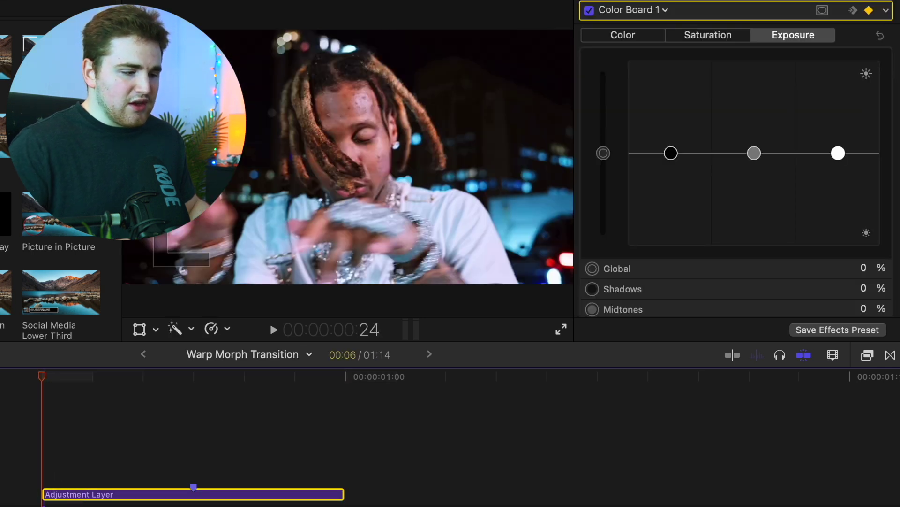
click(272, 328)
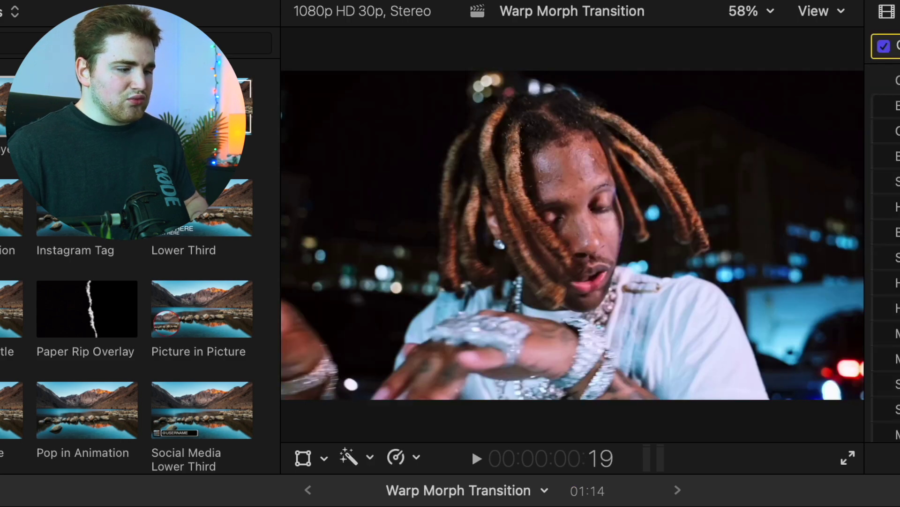
key(space)
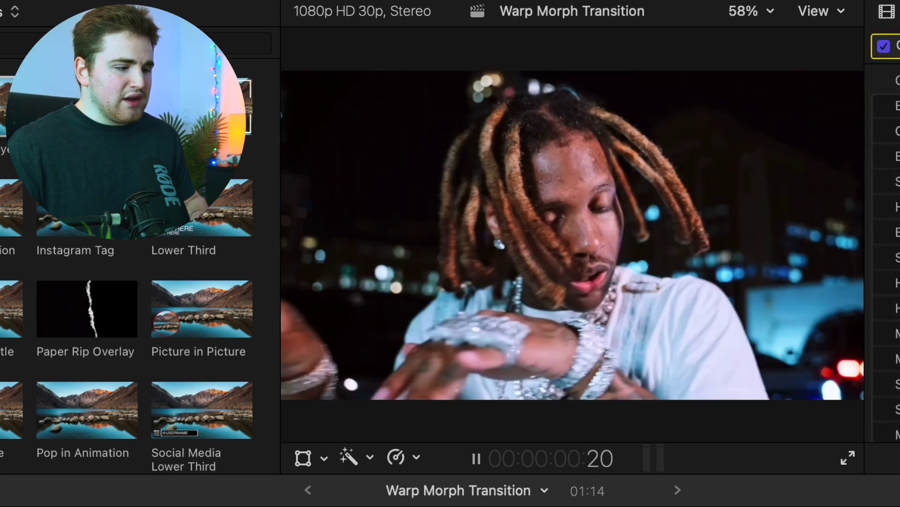